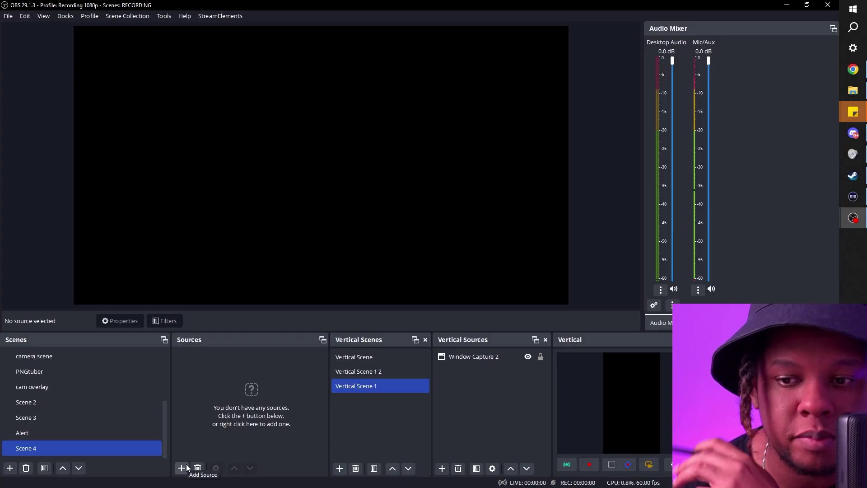
Add a Browser 4 source loading the vdo.ninja link at 1920×1080
{"action": "left_click", "coordinate": [186, 468]}
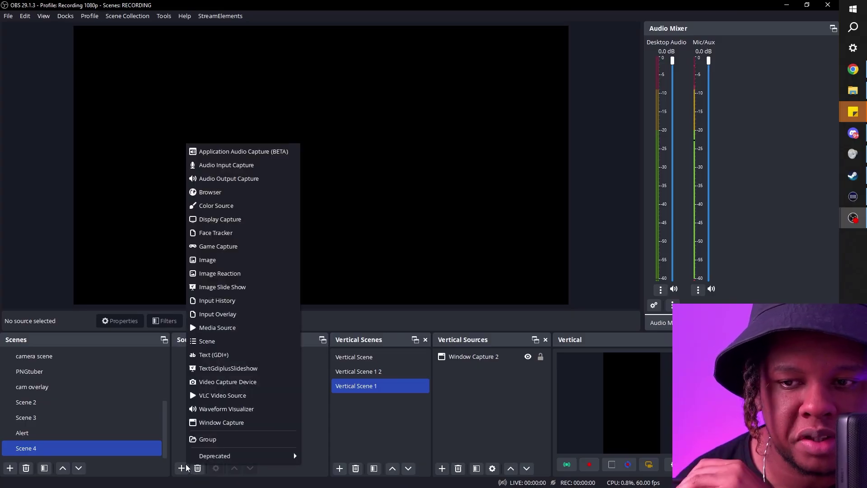
{"action": "left_click", "coordinate": [227, 199]}
{"action": "key", "text": "Return"}
{"action": "right_click", "coordinate": [315, 264]}
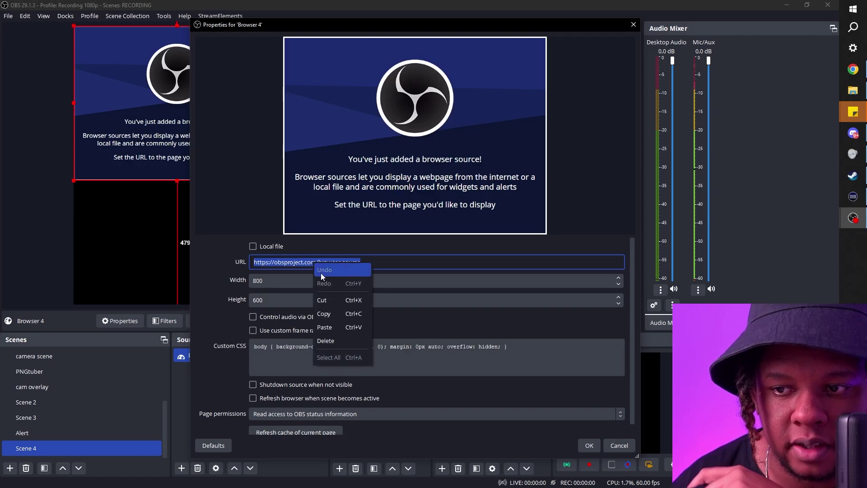
{"action": "left_click", "coordinate": [324, 327]}
{"action": "key", "text": "Tab"}
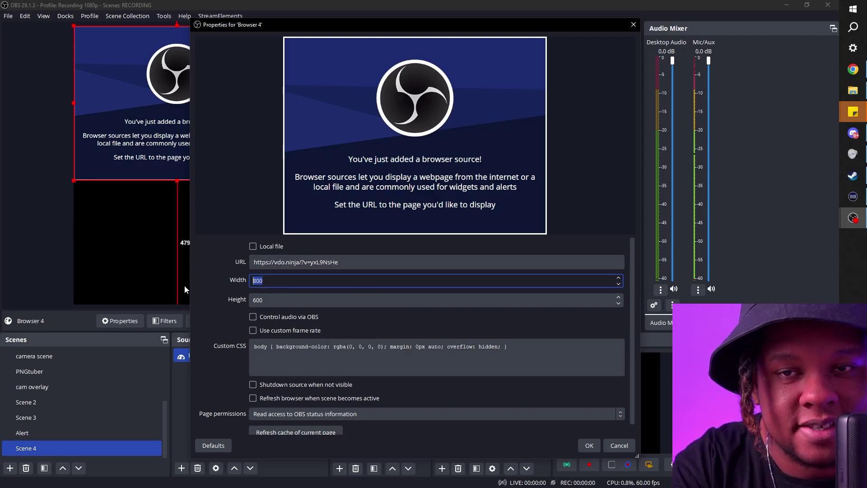
{"action": "type", "text": "1920"}
{"action": "key", "text": "Tab"}
{"action": "type", "text": "1080"}
{"action": "key", "text": "Tab"}
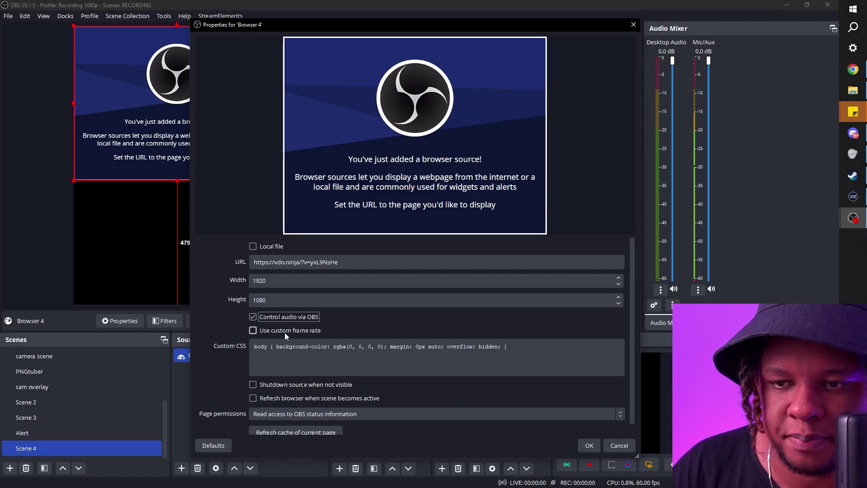
{"action": "left_click", "coordinate": [588, 445]}
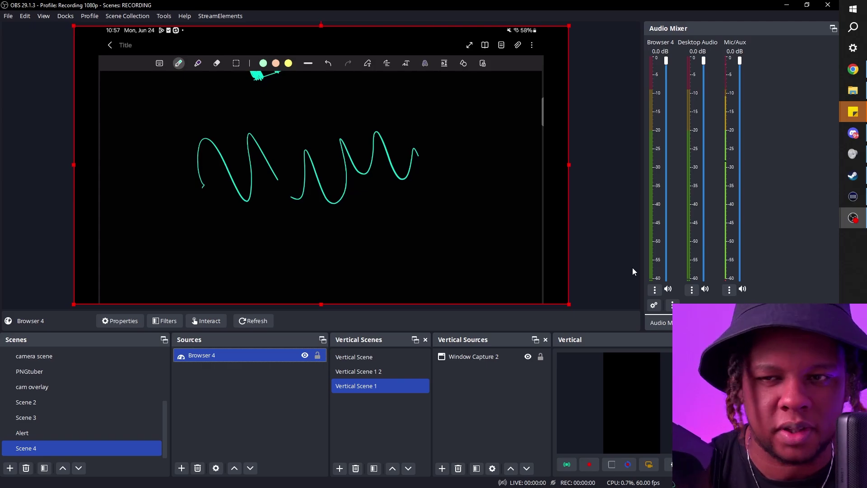
Deselect Browser 4 so the tablet's live teal scribbles and 'Hi' show cleanly
{"action": "left_click", "coordinate": [237, 406]}
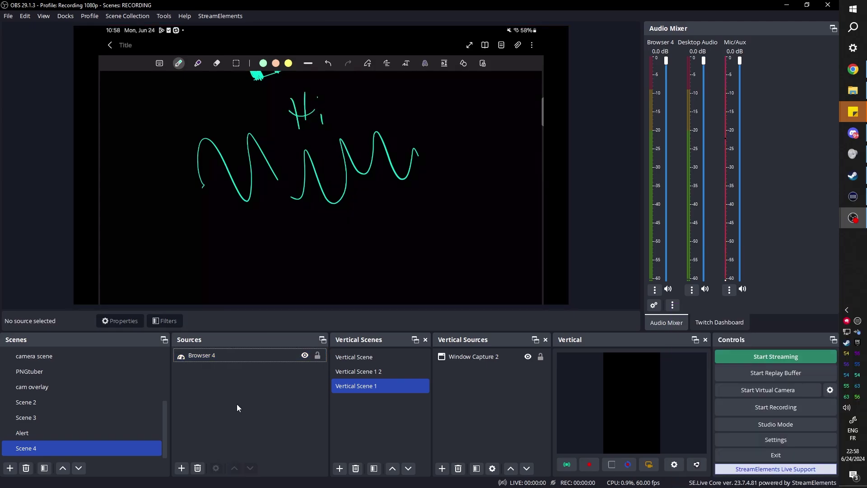
Hide Browser 4, add the HDMI video capture device, and toggle the webcam to compare
{"action": "left_click", "coordinate": [305, 355]}
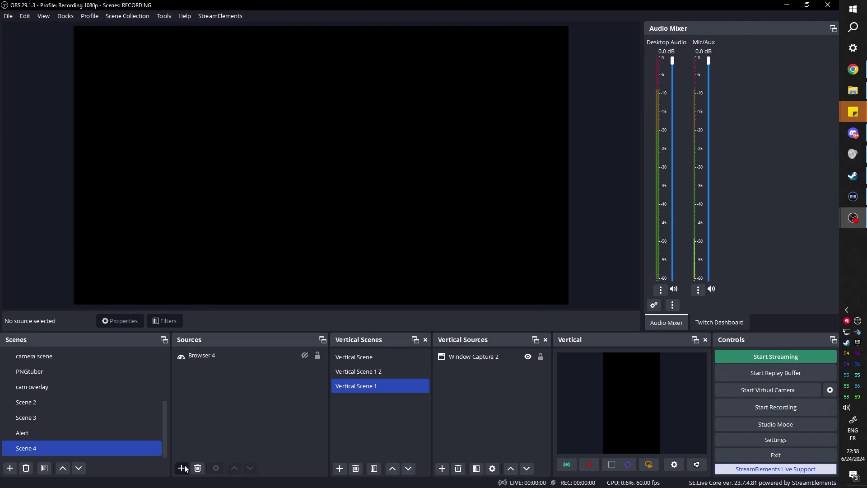
{"action": "left_click", "coordinate": [181, 468]}
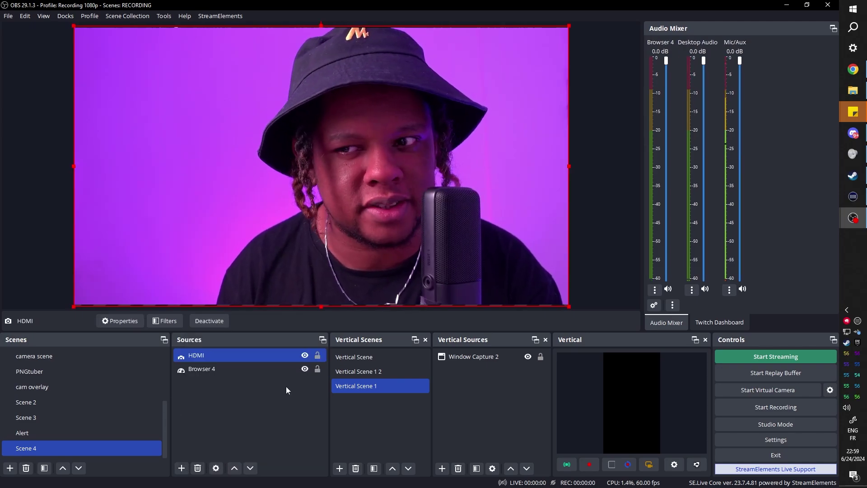
{"action": "left_click", "coordinate": [305, 356]}
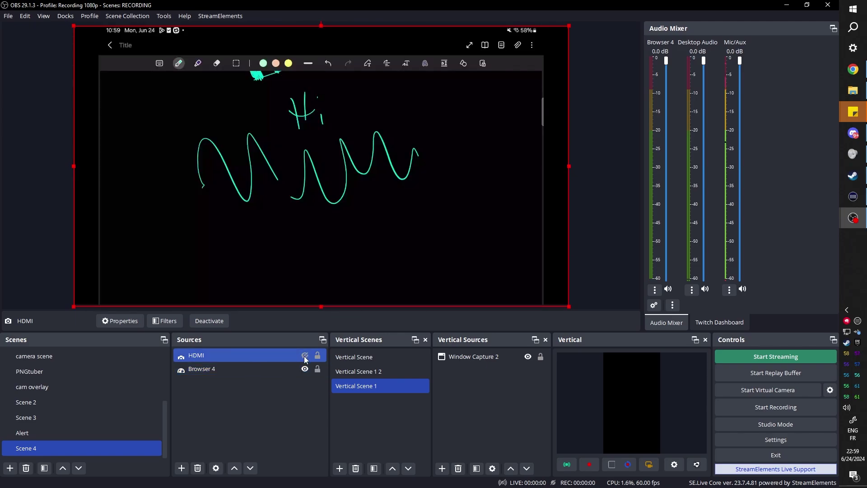
{"action": "left_click", "coordinate": [305, 356]}
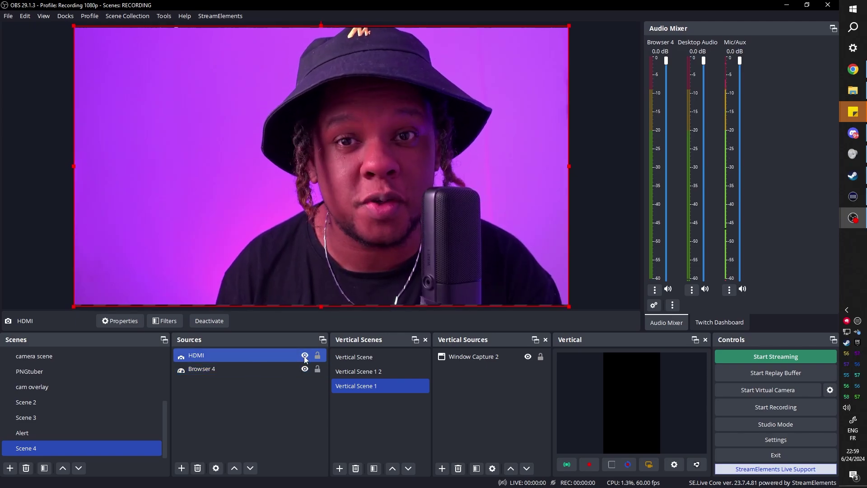
Add a User-defined shader filter to HDMI that loads Add.shader from file
{"action": "left_click", "coordinate": [167, 320]}
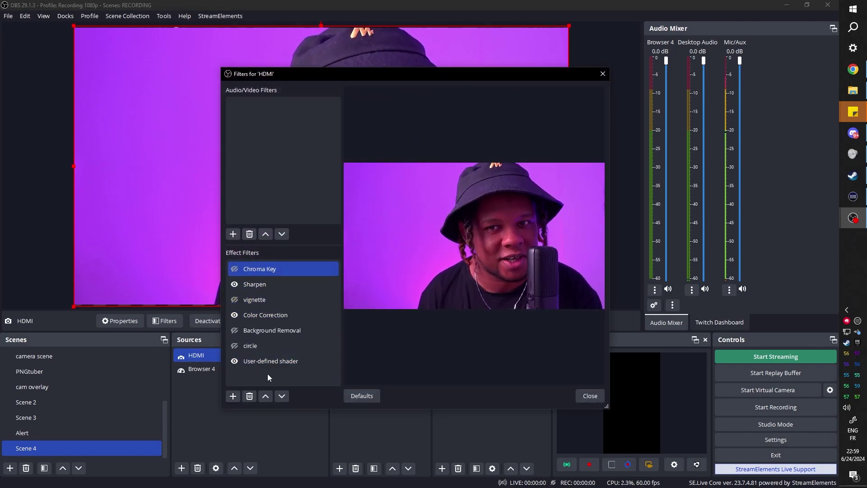
{"action": "left_click", "coordinate": [233, 396]}
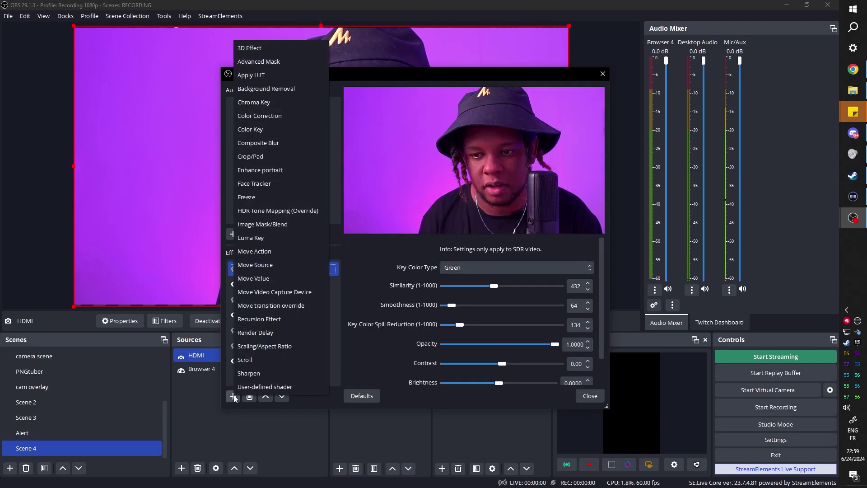
{"action": "left_click", "coordinate": [294, 387]}
{"action": "left_click", "coordinate": [415, 338]}
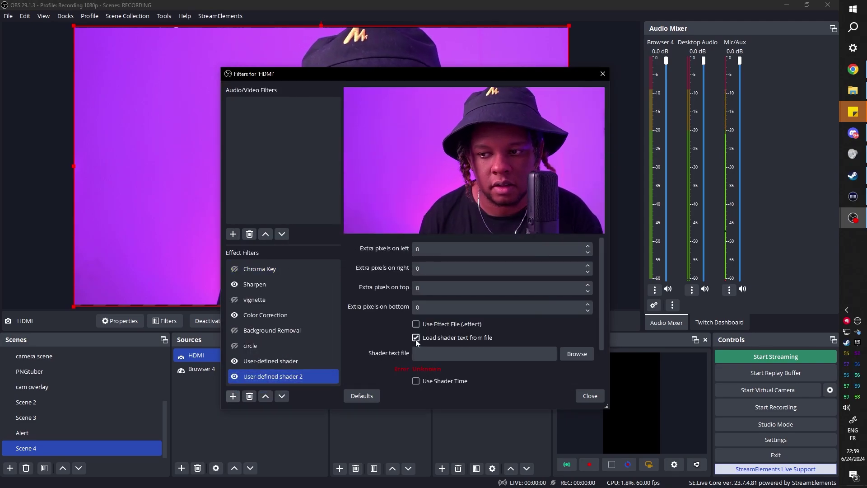
{"action": "scroll", "coordinate": [389, 339], "scroll_direction": "down", "scroll_amount": 2}
{"action": "left_click", "coordinate": [572, 311]}
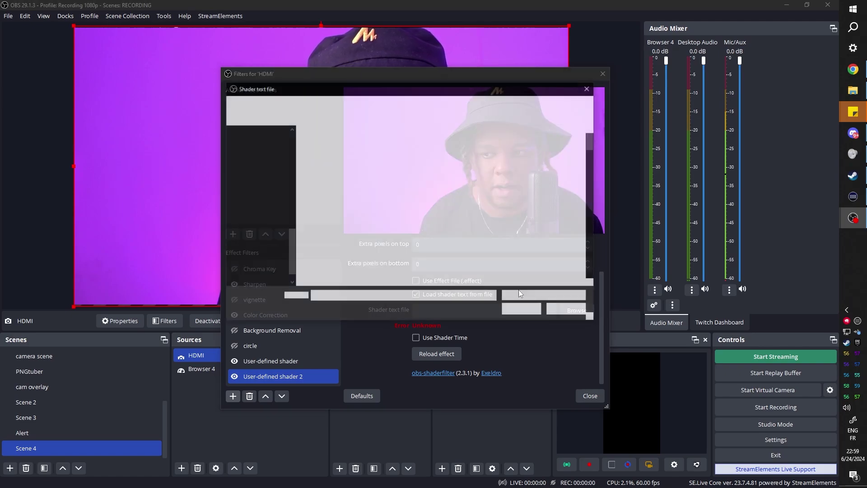
{"action": "left_click", "coordinate": [331, 145]}
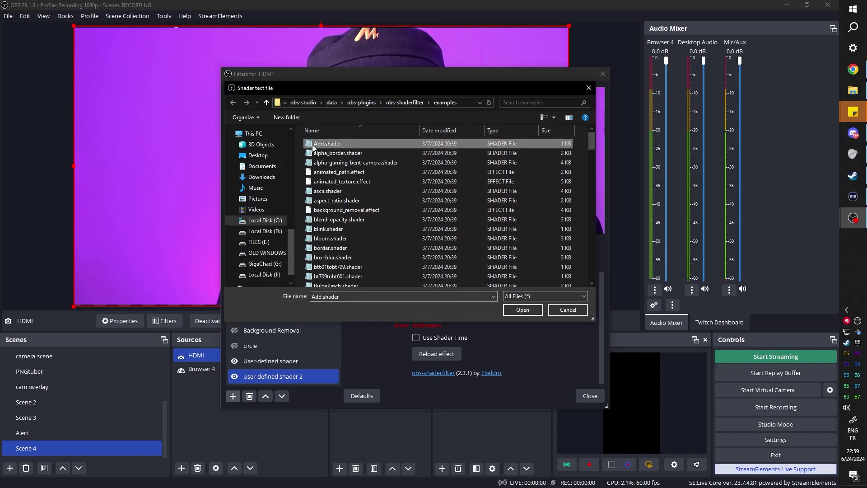
{"action": "left_click", "coordinate": [512, 313]}
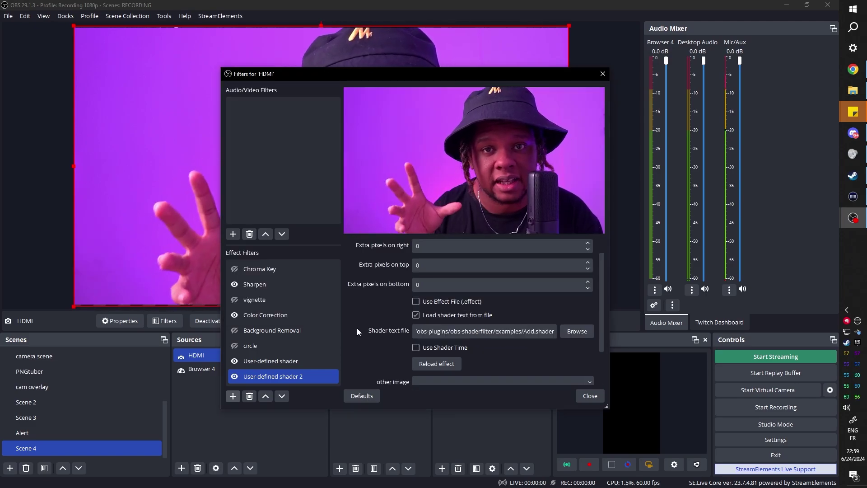
Set the shader's other image to Browser 4
{"action": "scroll", "coordinate": [363, 313], "scroll_direction": "down", "scroll_amount": 1}
{"action": "scroll", "coordinate": [362, 312], "scroll_direction": "down", "scroll_amount": 1}
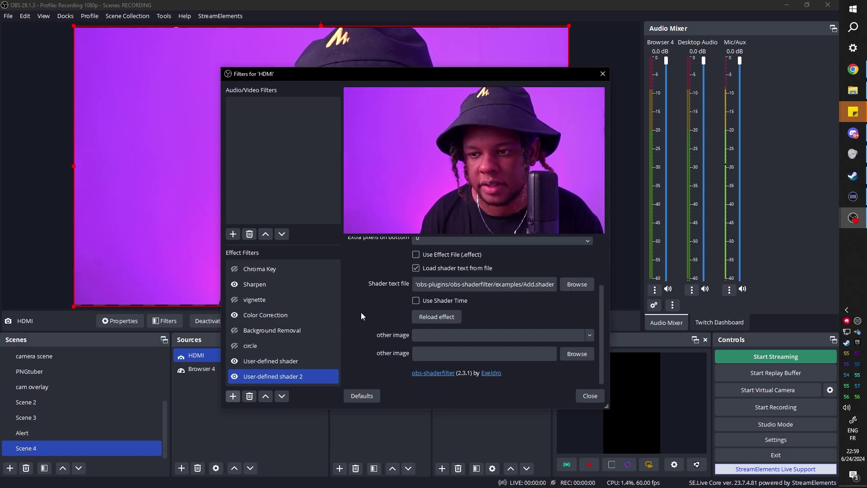
{"action": "left_click", "coordinate": [588, 336]}
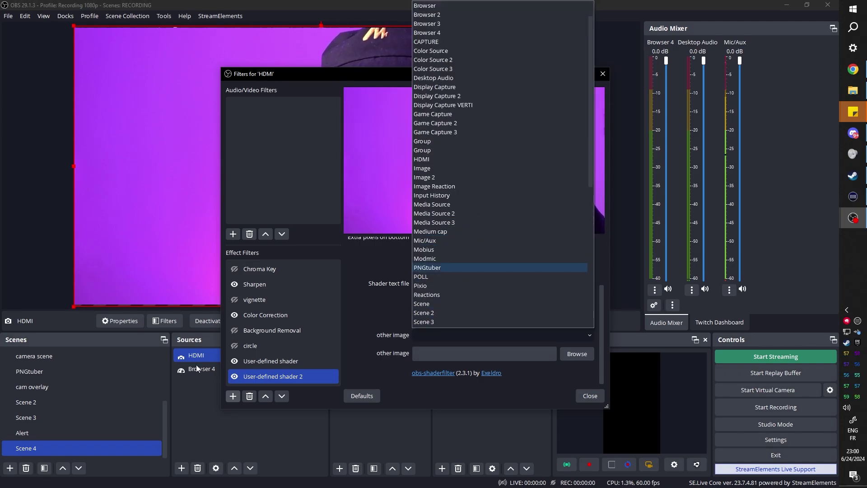
{"action": "left_click", "coordinate": [427, 33]}
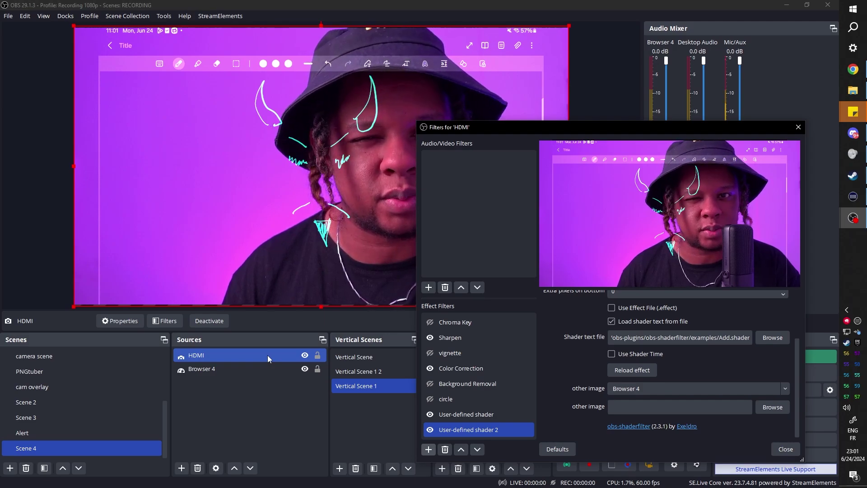
Hide the webcam and crop the top and right edges off the Browser 4 drawing
{"action": "left_click", "coordinate": [137, 253]}
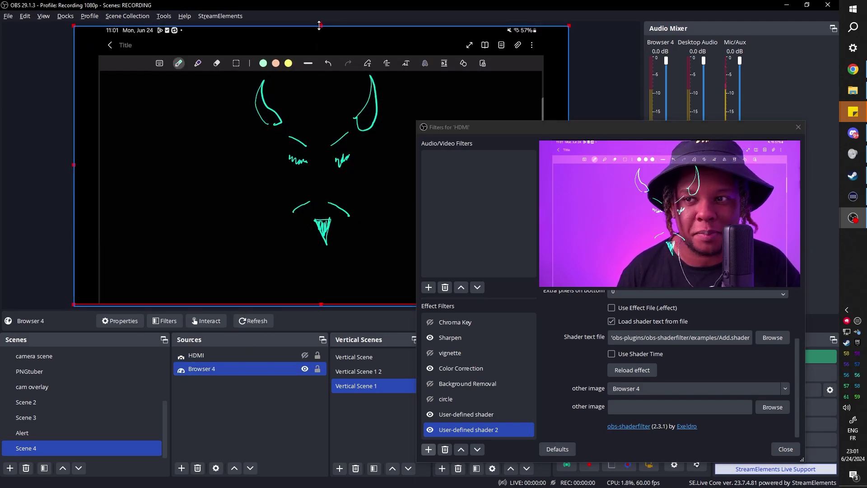
{"action": "left_click_drag", "start_coordinate": [322, 25], "coordinate": [320, 64]}
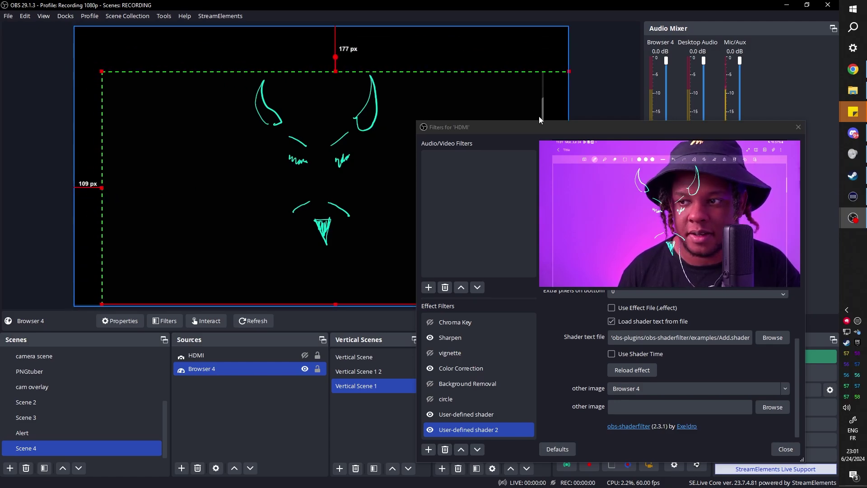
{"action": "left_click_drag", "start_coordinate": [533, 128], "coordinate": [509, 303]}
{"action": "left_click_drag", "start_coordinate": [569, 187], "coordinate": [541, 187]}
Show the webcam again and close the HDMI filters window
{"action": "left_click", "coordinate": [253, 356], "text": "ctrl"}
{"action": "left_click", "coordinate": [305, 356]}
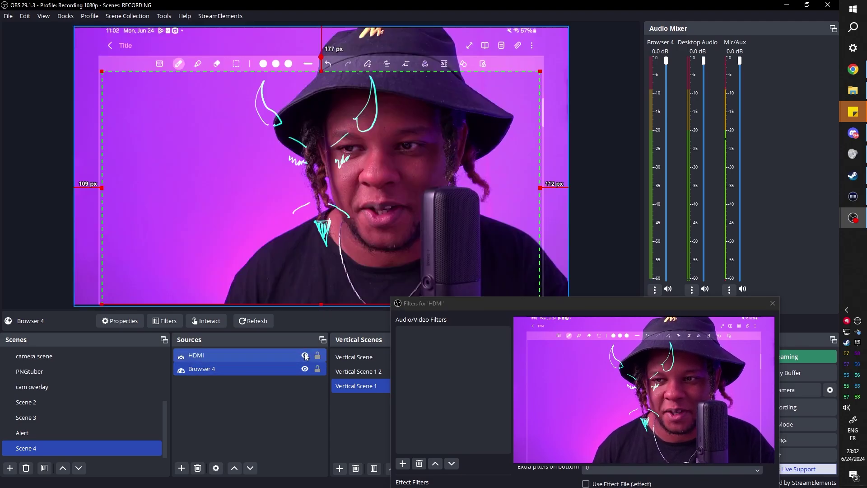
{"action": "left_click", "coordinate": [200, 261]}
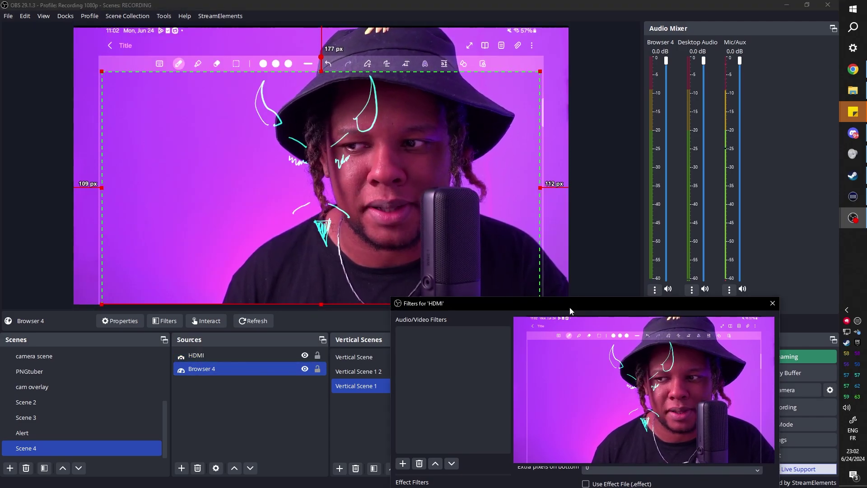
{"action": "left_click_drag", "start_coordinate": [570, 307], "coordinate": [522, 123]}
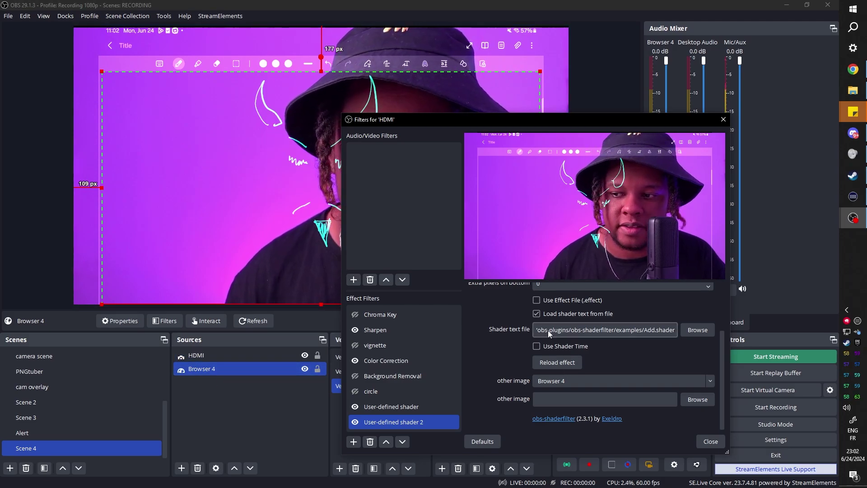
{"action": "key", "text": "Escape"}
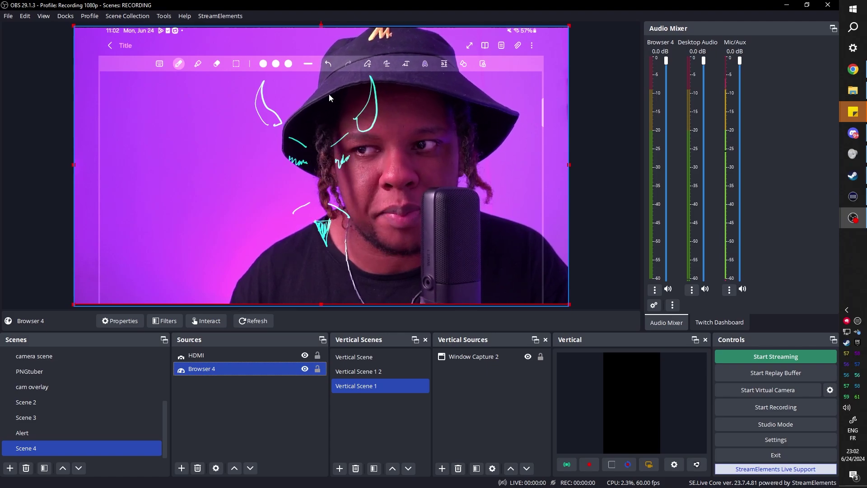
Group Browser 4 into a new group named ZRGHZGZHGZOLRGHZR
{"action": "right_click", "coordinate": [227, 371]}
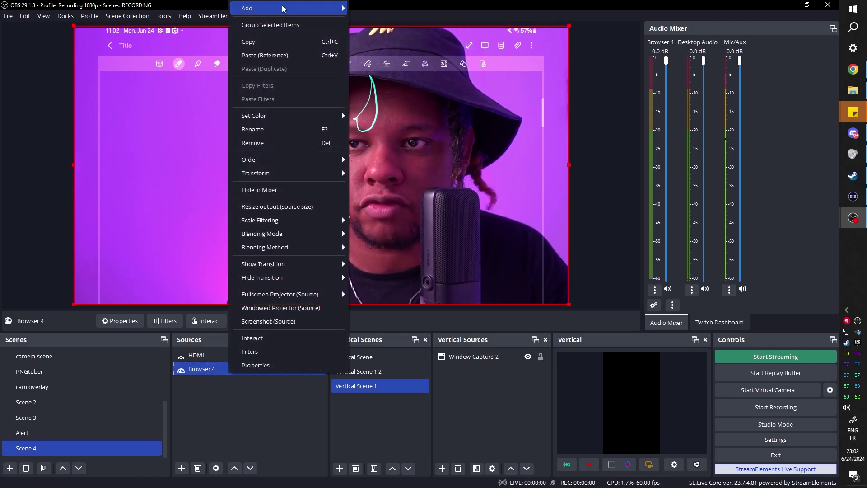
{"action": "left_click", "coordinate": [271, 25]}
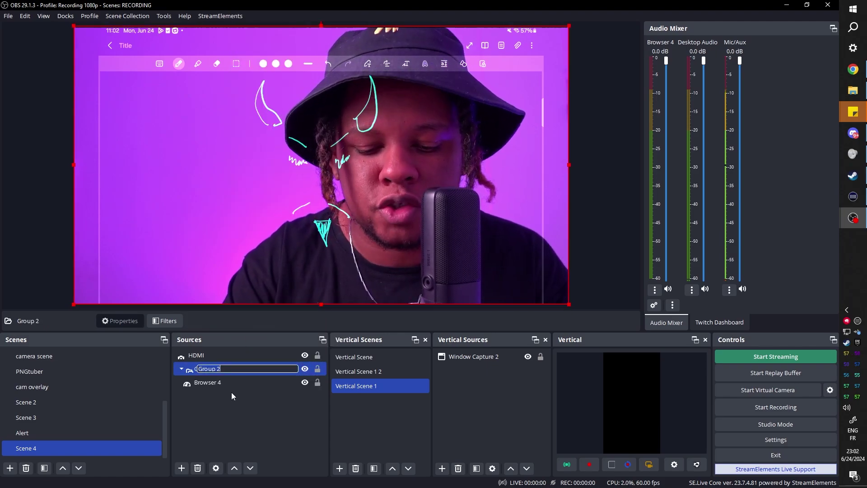
{"action": "type", "text": "ZRGHZGZHGZOLRGHZR"}
{"action": "key", "text": "Return"}
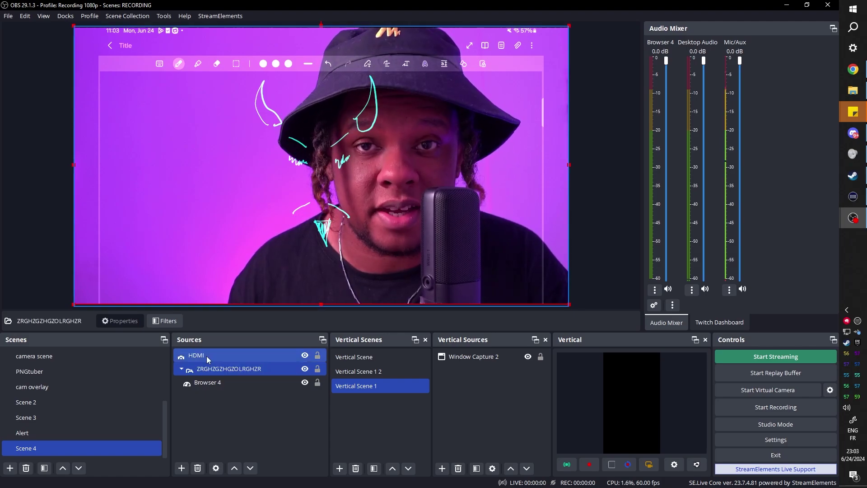
Set HDMI's User-defined shader 2 other image to the ZRGHZGZHGZOLRGHZR group
{"action": "left_click", "coordinate": [207, 356]}
{"action": "left_click", "coordinate": [165, 320]}
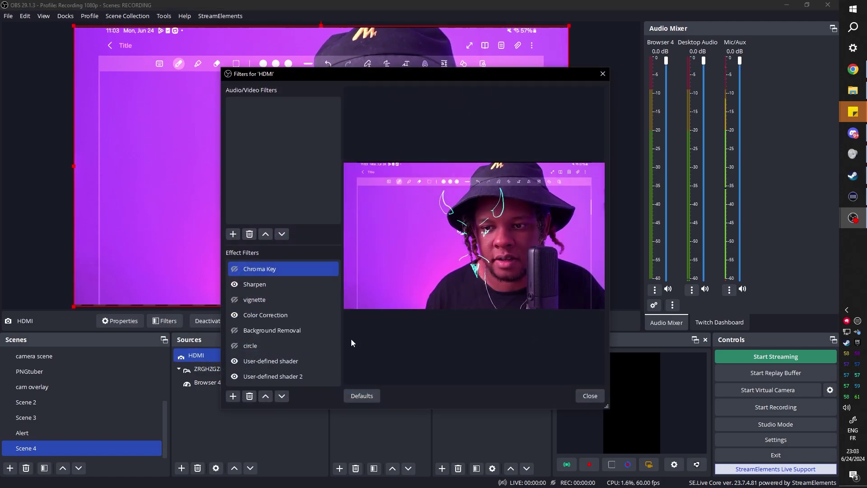
{"action": "left_click", "coordinate": [272, 376]}
{"action": "scroll", "coordinate": [379, 340], "scroll_direction": "down", "scroll_amount": 3}
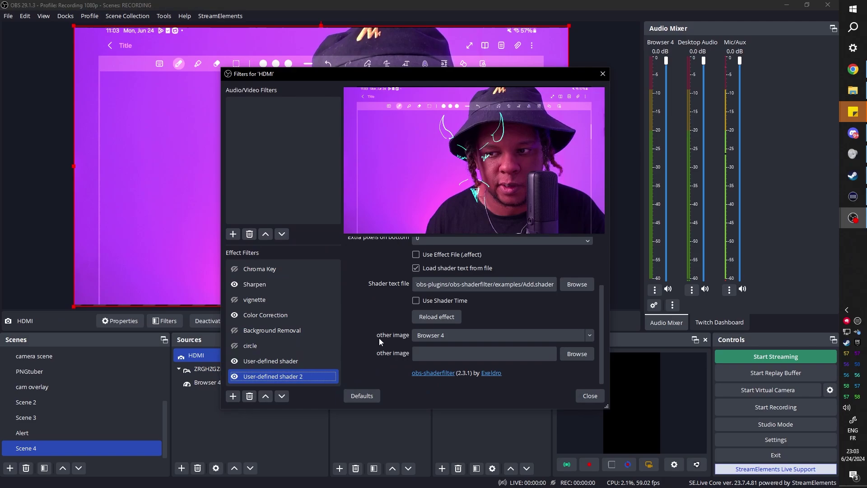
{"action": "left_click", "coordinate": [590, 335]}
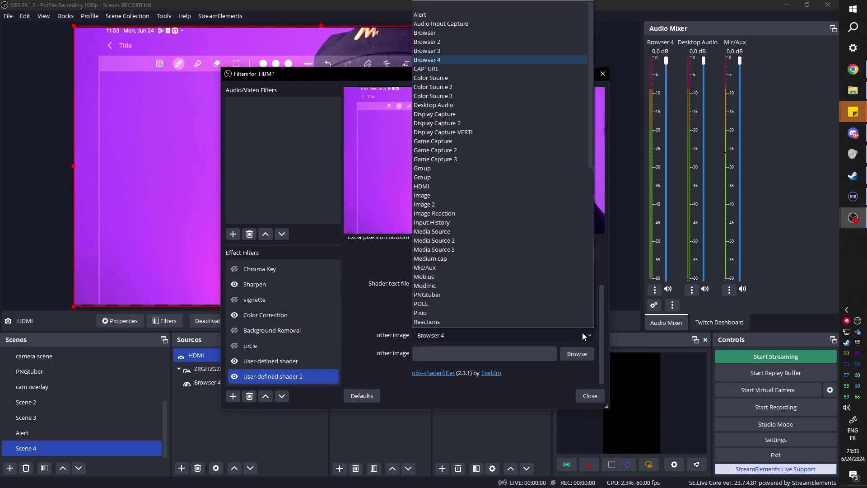
{"action": "scroll", "coordinate": [526, 226], "scroll_direction": "down", "scroll_amount": 10}
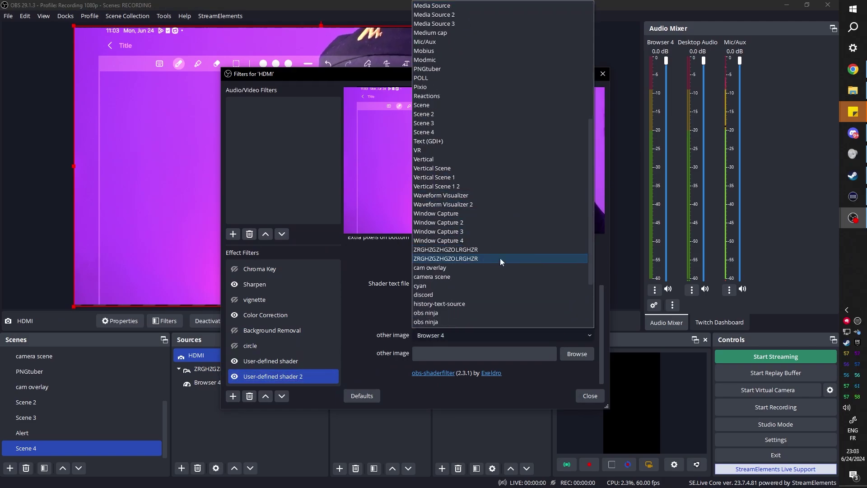
{"action": "left_click", "coordinate": [476, 257]}
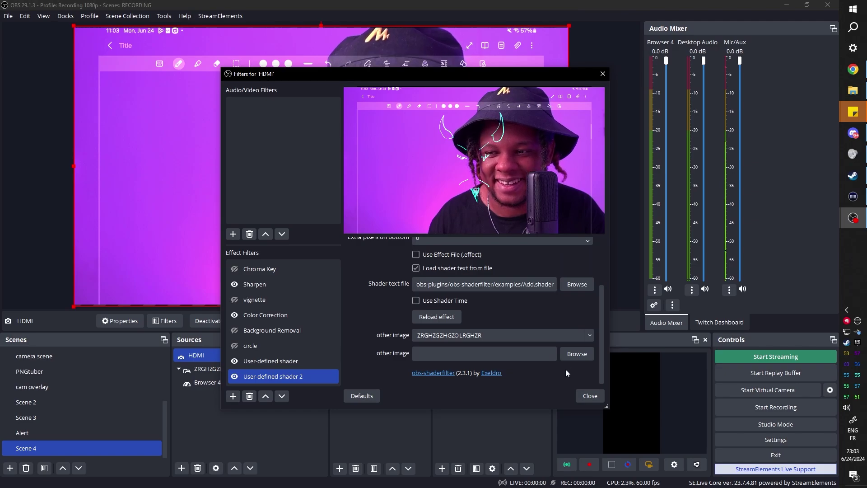
{"action": "left_click", "coordinate": [590, 396]}
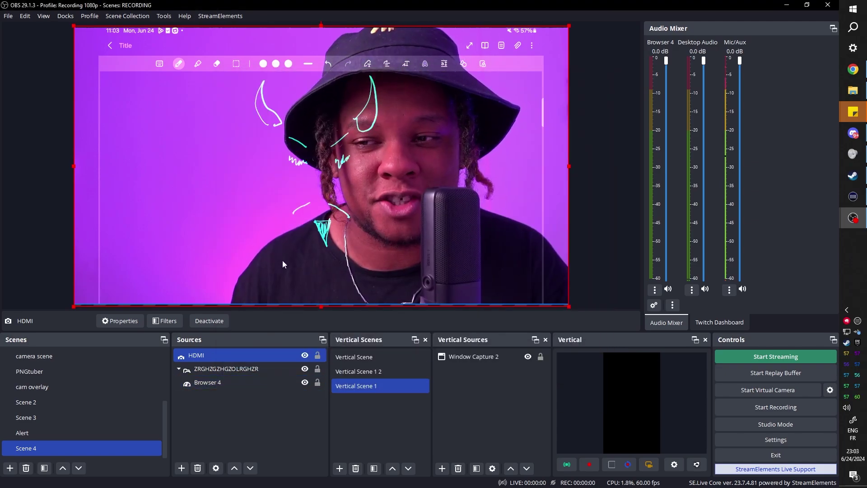
Crop Browser 4 in from its left and top edges
{"action": "left_click", "coordinate": [207, 382]}
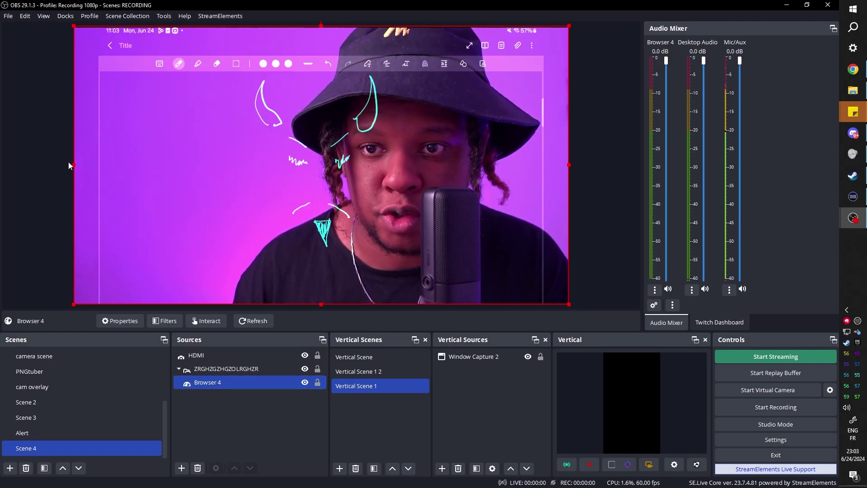
{"action": "left_click_drag", "start_coordinate": [72, 166], "coordinate": [102, 167]}
{"action": "left_click_drag", "start_coordinate": [335, 26], "coordinate": [336, 33]}
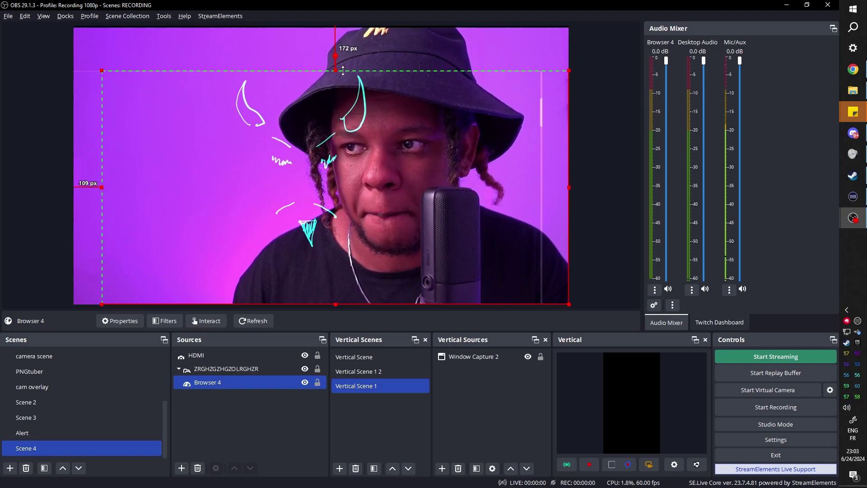
{"action": "left_click_drag", "start_coordinate": [343, 71], "coordinate": [343, 72]}
{"action": "left_click", "coordinate": [609, 178]}
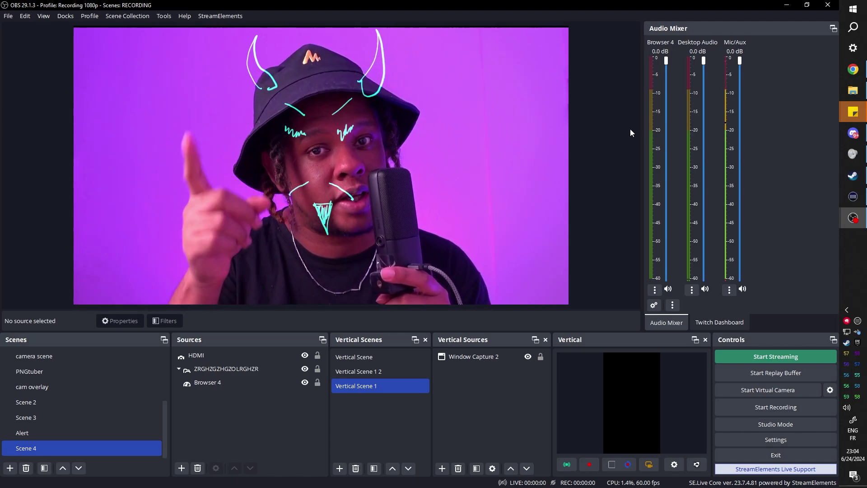
Launch Paint and widen the blank canvas to 1838 px
{"action": "key", "text": "super"}
{"action": "type", "text": "pain"}
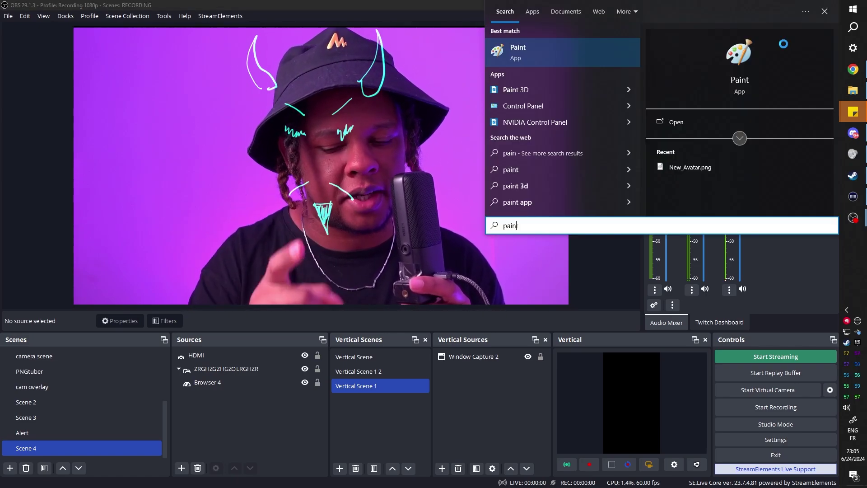
{"action": "key", "text": "Return"}
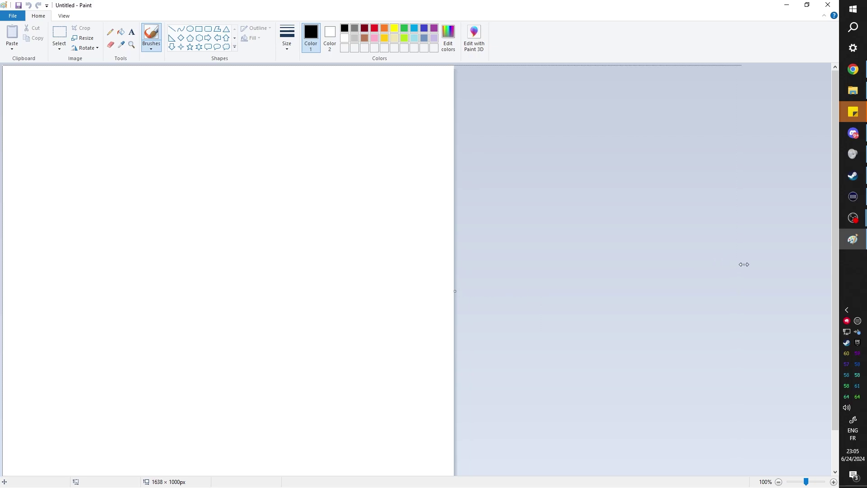
{"action": "left_click_drag", "start_coordinate": [832, 258], "coordinate": [833, 258]}
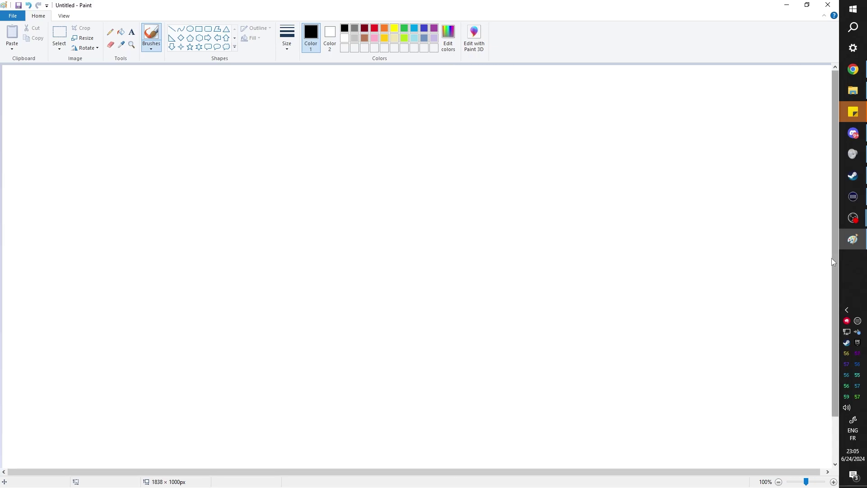
Fill the canvas solid black and return to the main OBS window
{"action": "left_click", "coordinate": [120, 31]}
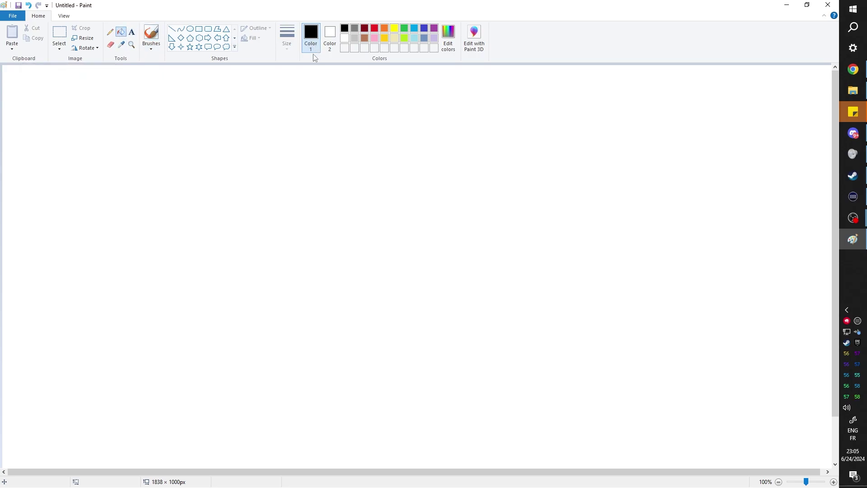
{"action": "left_click", "coordinate": [257, 156]}
{"action": "key", "text": "super+9"}
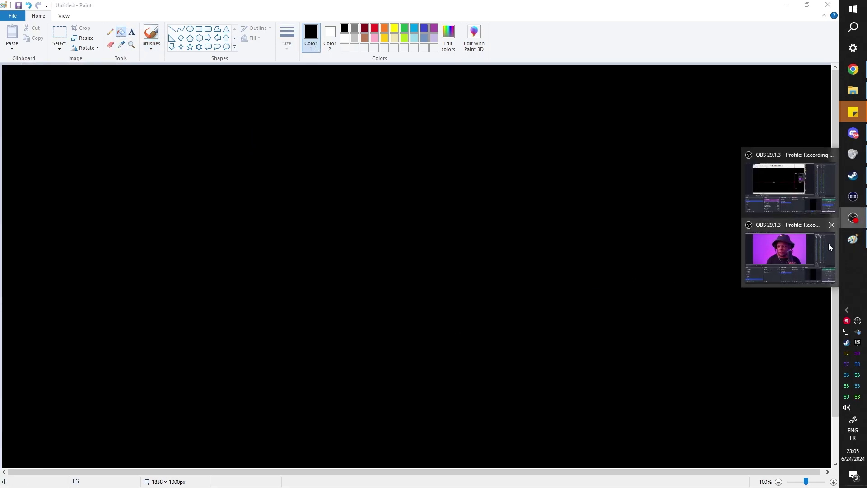
{"action": "left_click", "coordinate": [771, 245]}
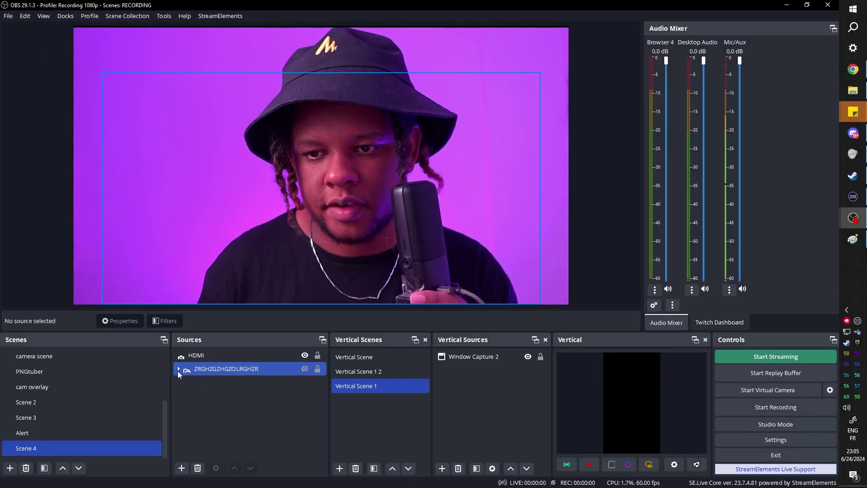
Add a window capture source named paint capturing the Paint window
{"action": "left_click", "coordinate": [182, 467]}
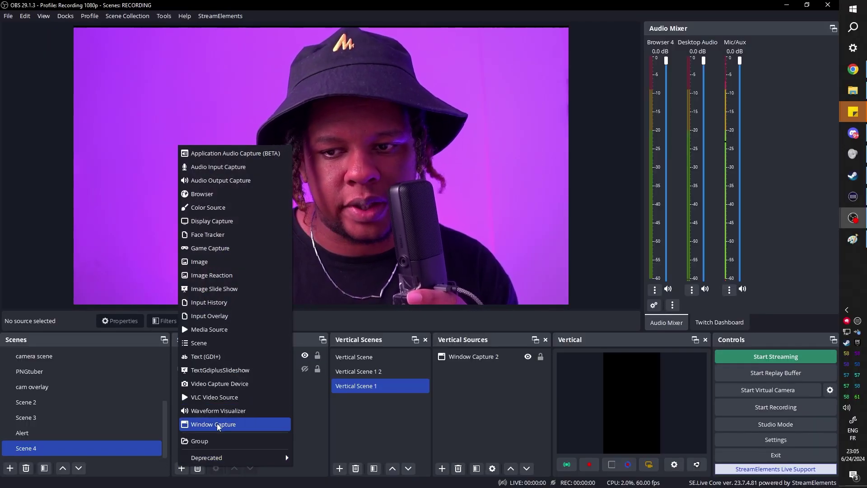
{"action": "left_click", "coordinate": [216, 423]}
{"action": "type", "text": "paint"}
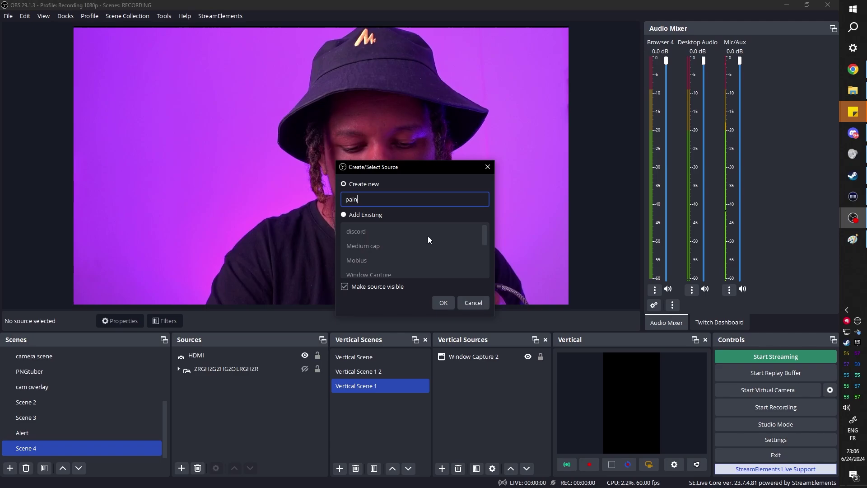
{"action": "key", "text": "Return"}
{"action": "left_click", "coordinate": [583, 446]}
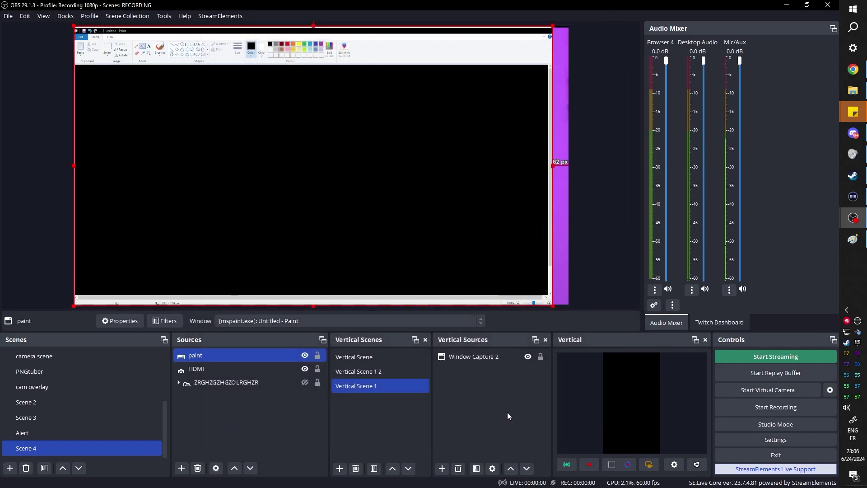
Put the paint source into a new group named TOTOTOTOTOTOTOTOTOTO
{"action": "right_click", "coordinate": [209, 359]}
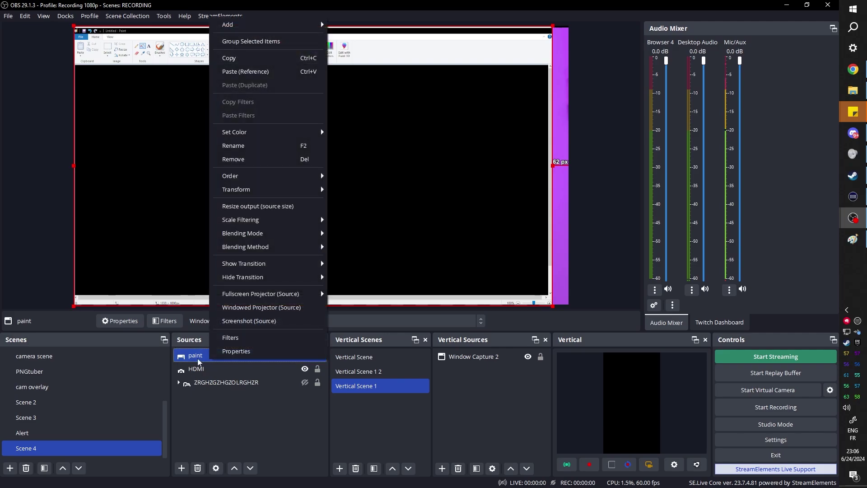
{"action": "left_click", "coordinate": [249, 41]}
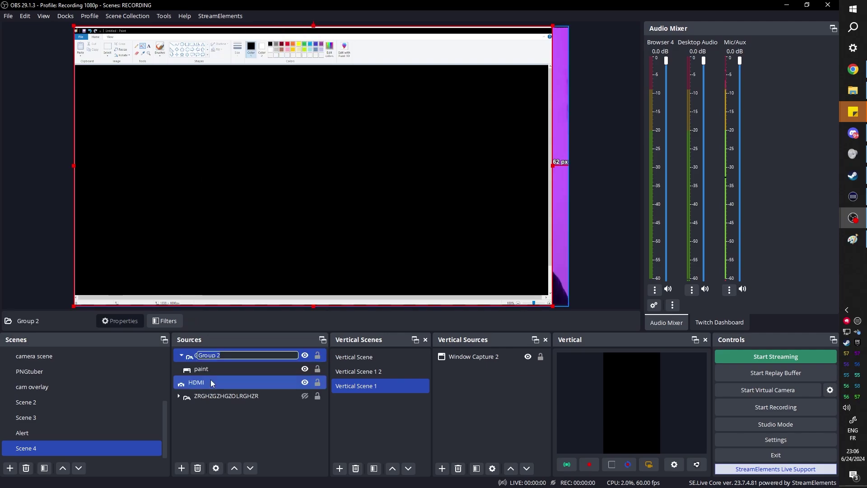
{"action": "type", "text": "TOTOTOTOTOTOTOTOTOTOTOT"}
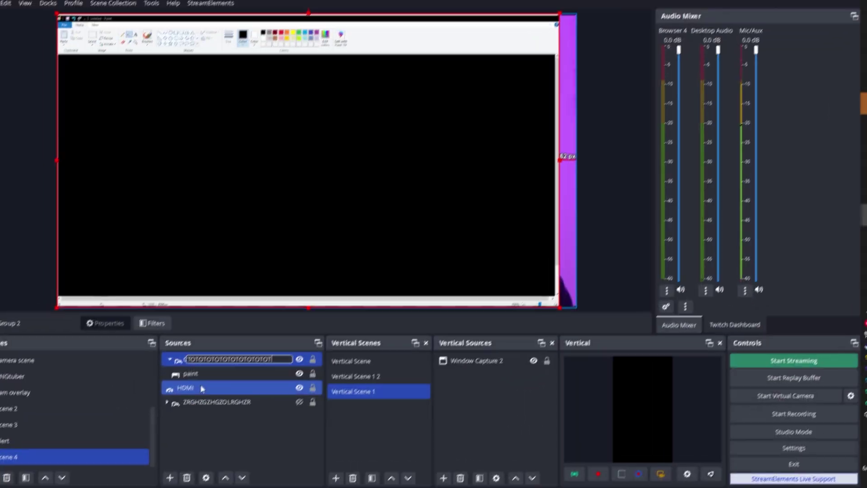
{"action": "left_click", "coordinate": [453, 300]}
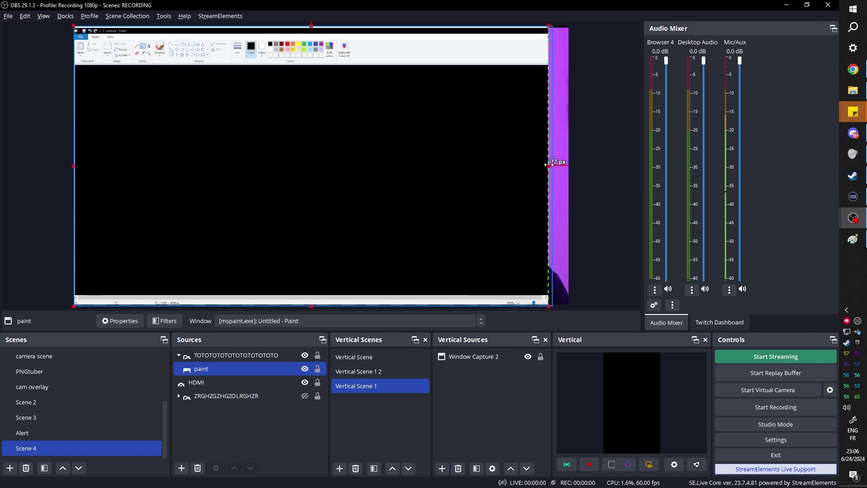
Crop the paint capture's bottom, left edge and top ribbon
{"action": "left_click_drag", "start_coordinate": [311, 307], "coordinate": [312, 295]}
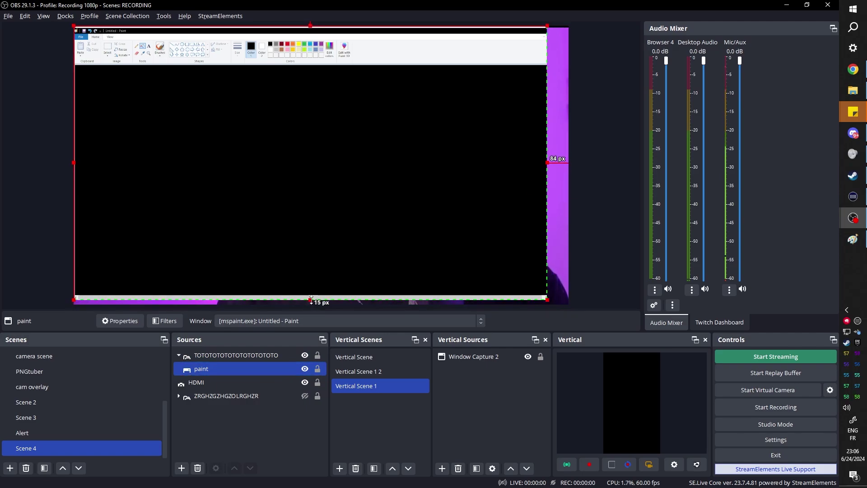
{"action": "mouse_move", "coordinate": [75, 166]}
{"action": "left_mouse_down"}
{"action": "mouse_move", "coordinate": [75, 155]}
{"action": "mouse_move", "coordinate": [80, 163]}
{"action": "left_mouse_up"}
{"action": "left_click_drag", "start_coordinate": [311, 26], "coordinate": [310, 67]}
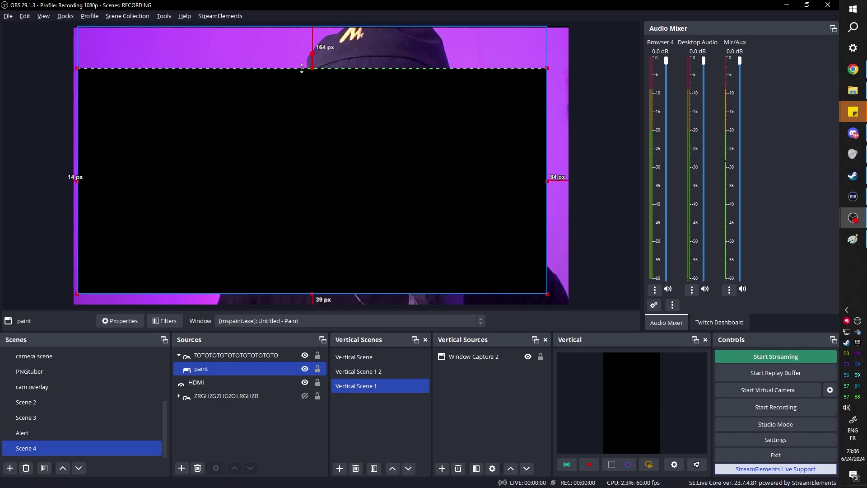
{"action": "left_click", "coordinate": [179, 355]}
Collapse the group and move the HDMI camera above it
{"action": "left_click", "coordinate": [226, 382]}
{"action": "left_click", "coordinate": [202, 369]}
{"action": "left_click_drag", "start_coordinate": [202, 372], "coordinate": [208, 349]}
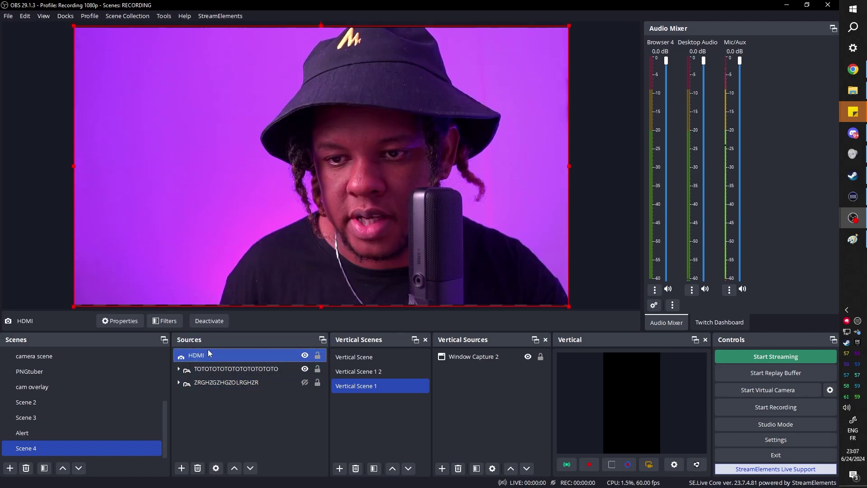
Switch User-defined shader 2's other image on HDMI to the TOTOTOTOTOTOTOTOTOTO group and close filters
{"action": "left_click", "coordinate": [167, 321]}
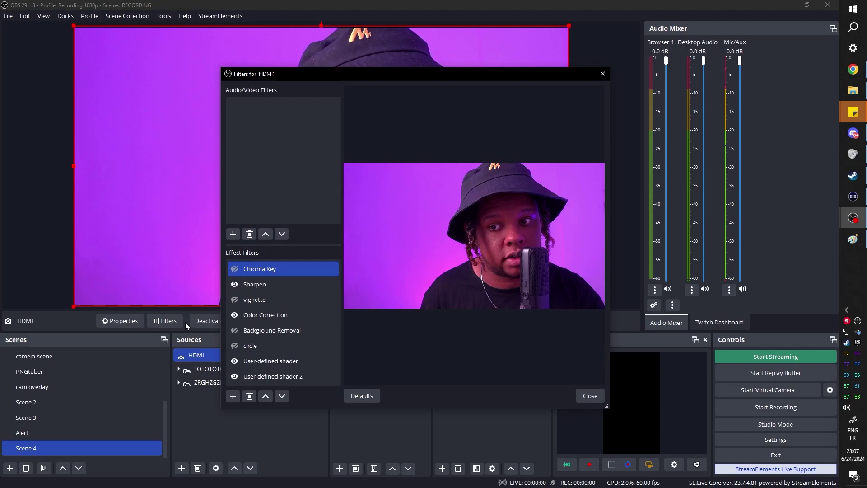
{"action": "left_click", "coordinate": [253, 377]}
{"action": "scroll", "coordinate": [365, 326], "scroll_direction": "down", "scroll_amount": 3}
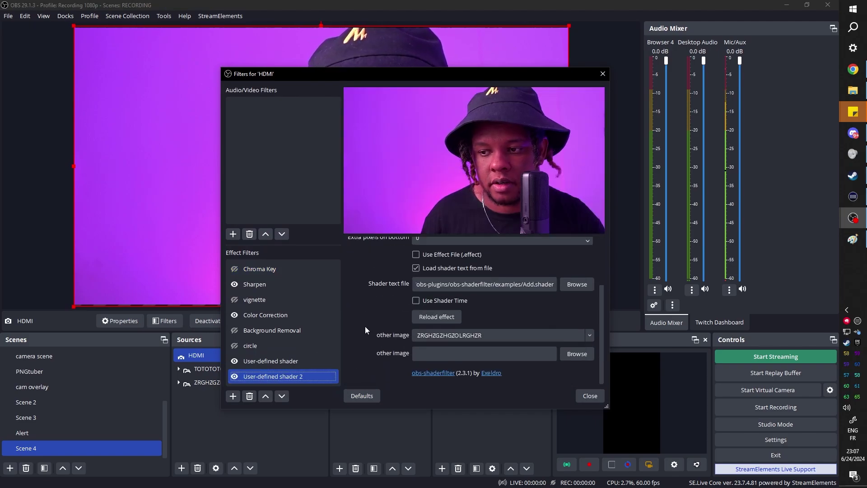
{"action": "left_click", "coordinate": [591, 334]}
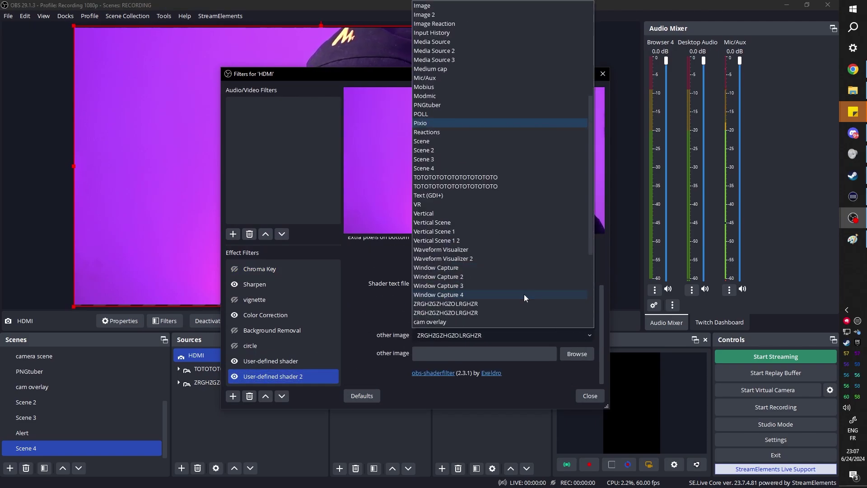
{"action": "scroll", "coordinate": [524, 294], "scroll_direction": "down", "scroll_amount": 3}
{"action": "left_click", "coordinate": [478, 123]}
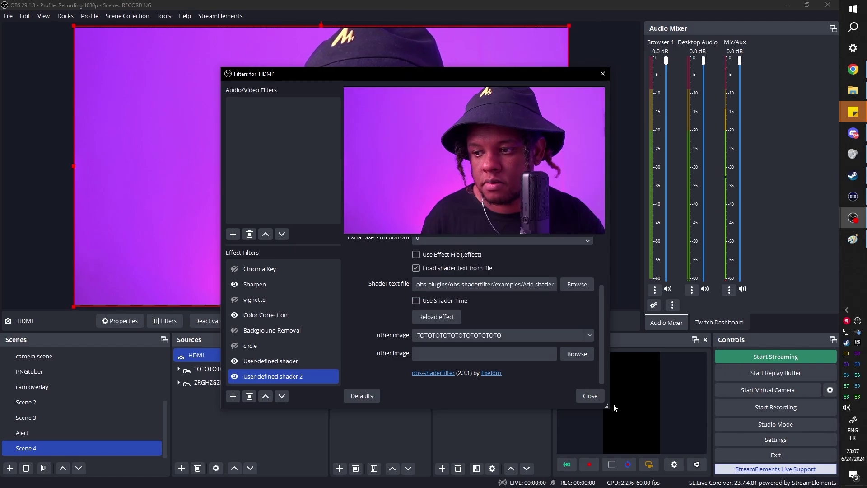
{"action": "left_click", "coordinate": [586, 397]}
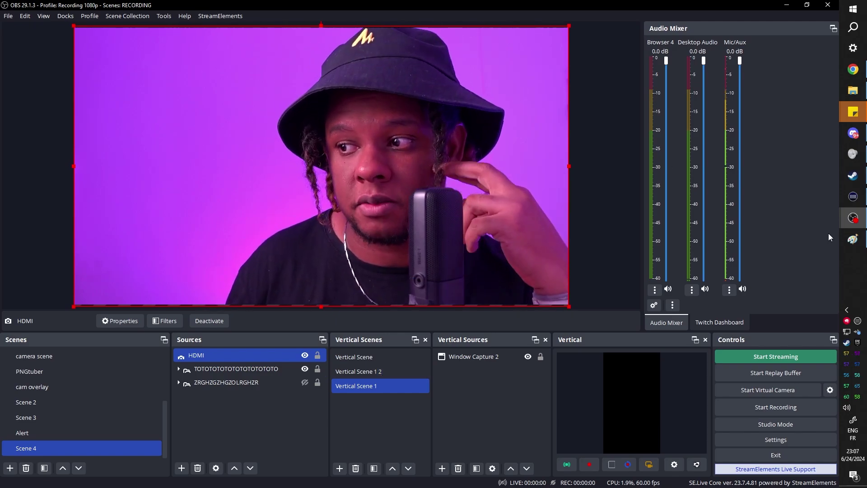
Check the white scribbles in Paint, then return to OBS to see them over the webcam
{"action": "left_click", "coordinate": [852, 240]}
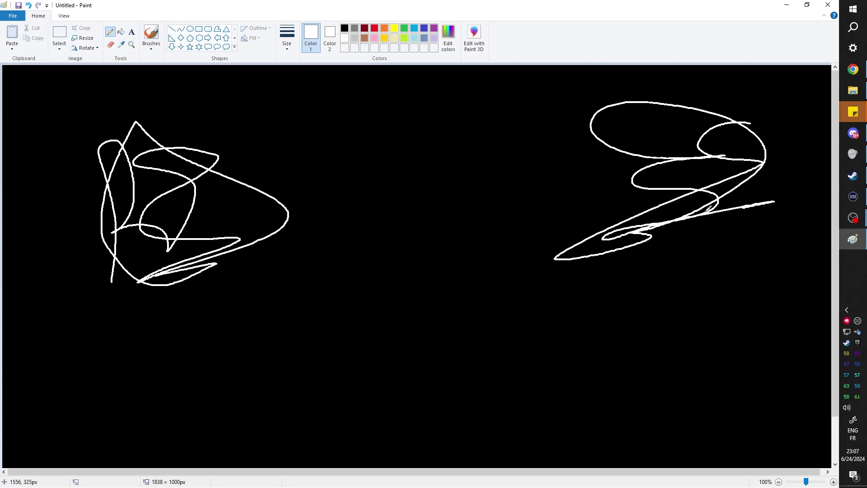
{"action": "key", "text": "alt+Tab"}
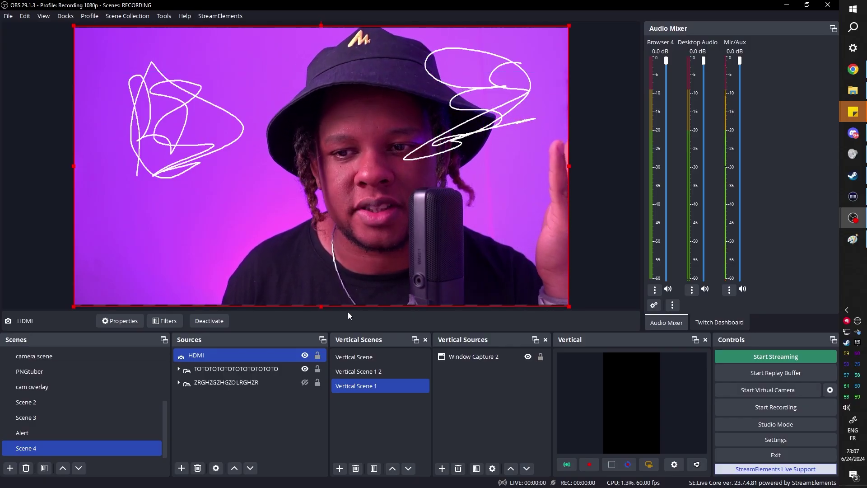
{"action": "left_click", "coordinate": [227, 379], "text": "ctrl"}
{"action": "left_click", "coordinate": [227, 376], "text": "ctrl"}
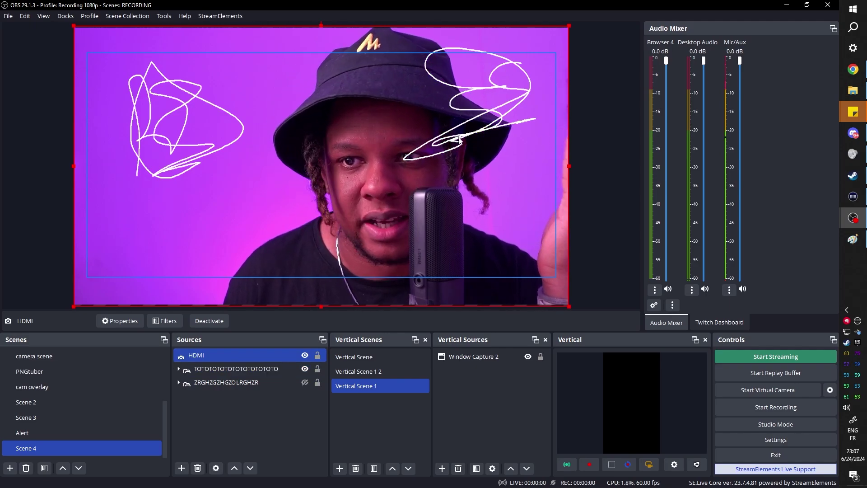
Expand the TOTOTOTOTOTOTOTOTOTO group and select only the paint source
{"action": "left_click", "coordinate": [226, 382], "text": "ctrl"}
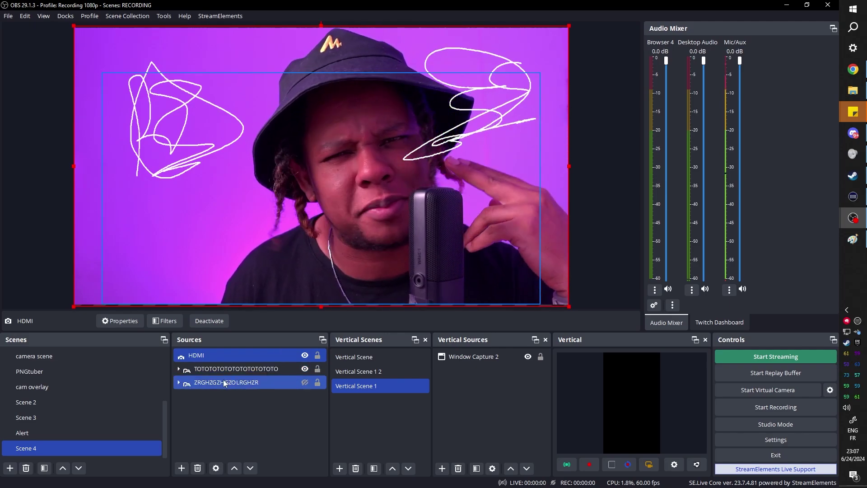
{"action": "left_click", "coordinate": [178, 369]}
{"action": "left_click", "coordinate": [218, 382], "text": "ctrl"}
{"action": "left_click", "coordinate": [217, 382]}
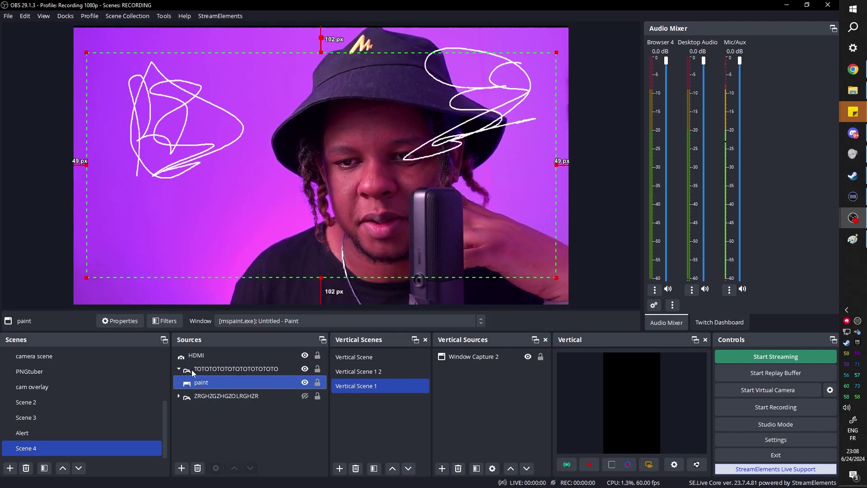
Add a User-defined shader filter to paint, loading Chroma+UV-Distortion.shader from file
{"action": "left_click", "coordinate": [165, 323]}
{"action": "left_click", "coordinate": [234, 397]}
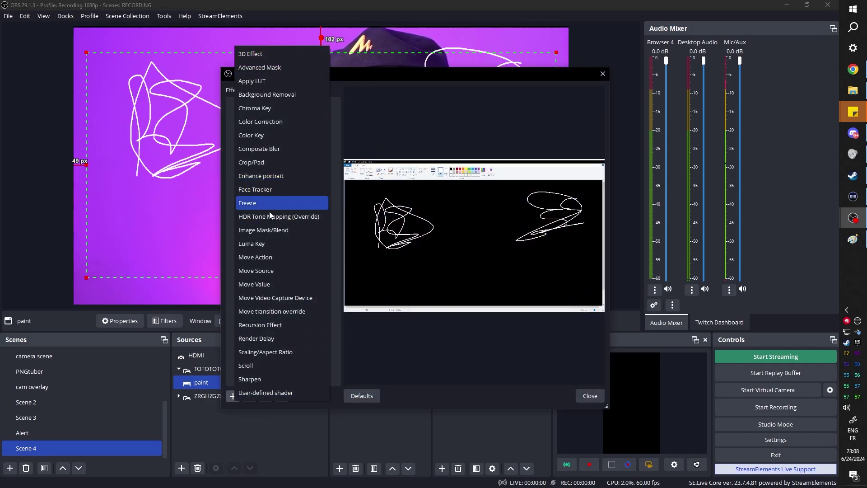
{"action": "left_click", "coordinate": [286, 392]}
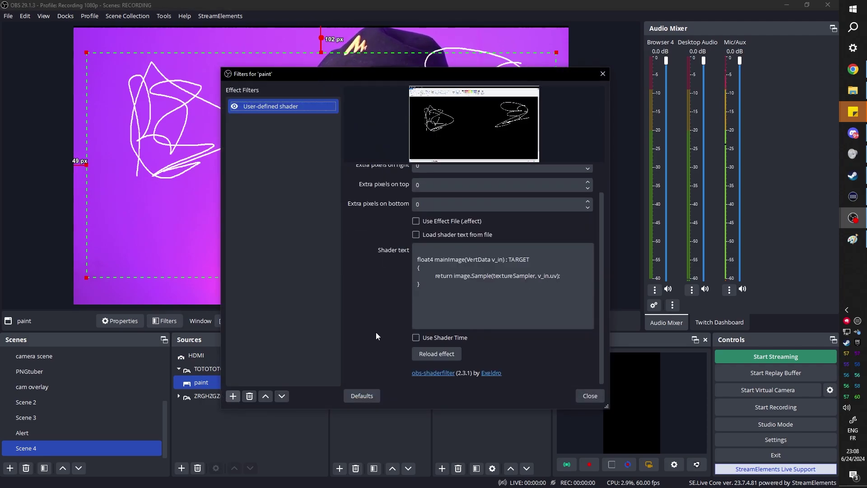
{"action": "left_click", "coordinate": [416, 235]}
{"action": "left_click", "coordinate": [593, 276]}
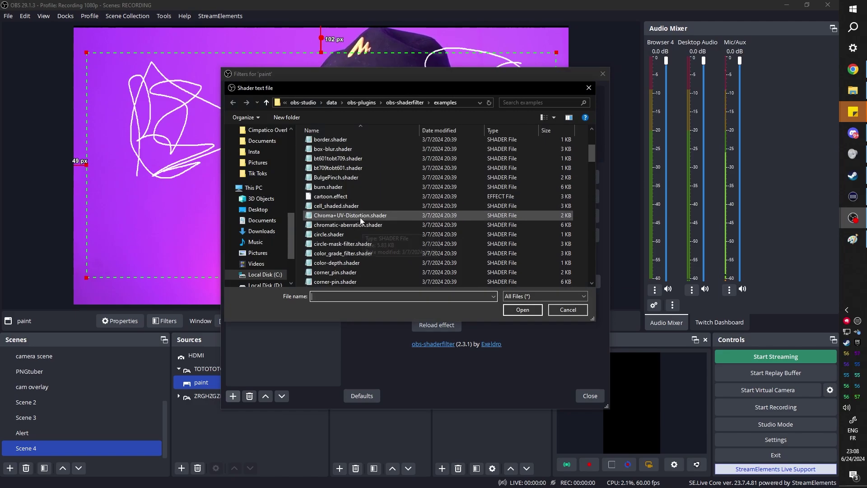
{"action": "left_click", "coordinate": [361, 216]}
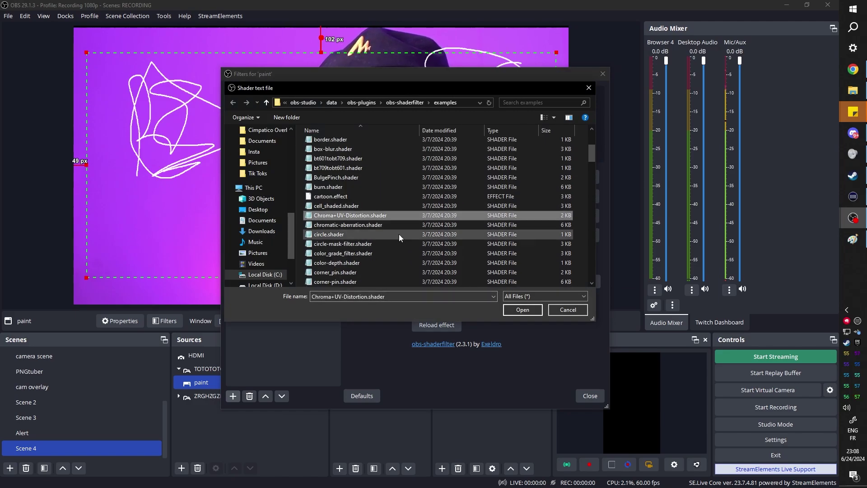
{"action": "left_click", "coordinate": [523, 310]}
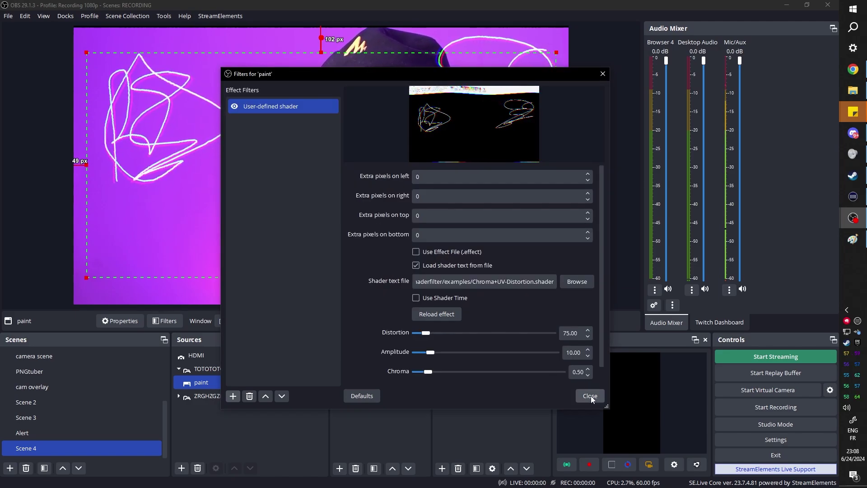
{"action": "left_click", "coordinate": [591, 395]}
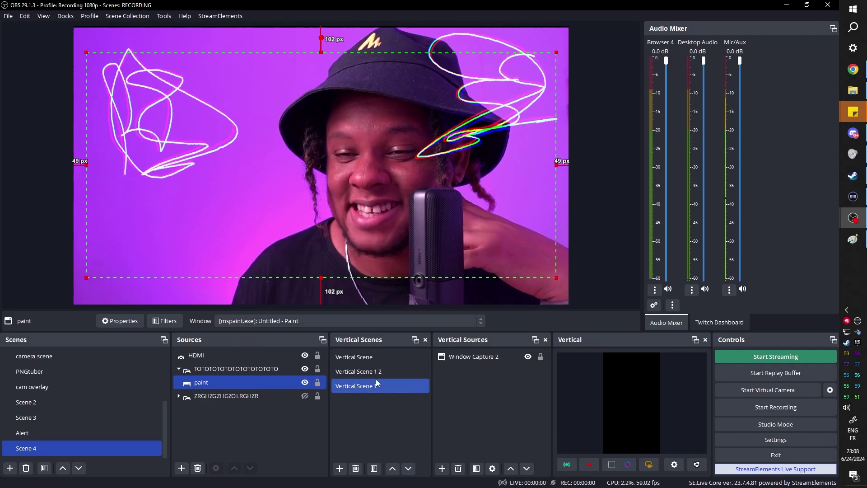
Bring the Paint window with its black canvas back in front of OBS Studio
{"action": "mouse_move", "coordinate": [863, 204]}
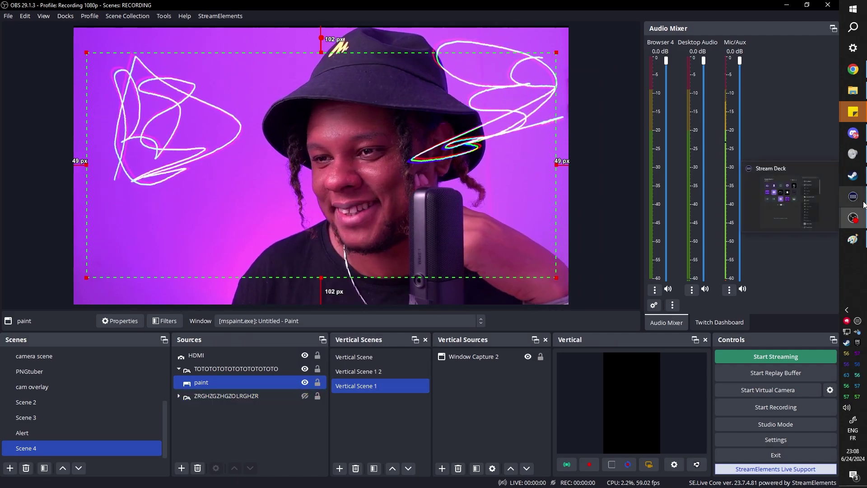
{"action": "left_click", "coordinate": [853, 239]}
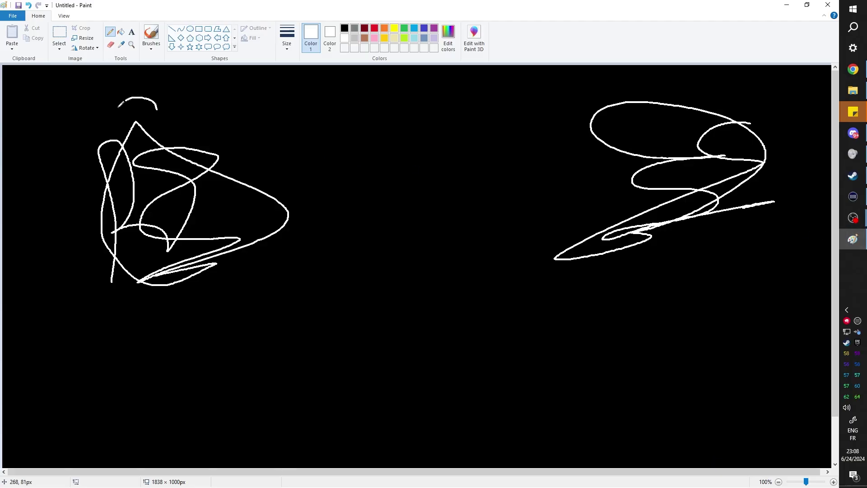